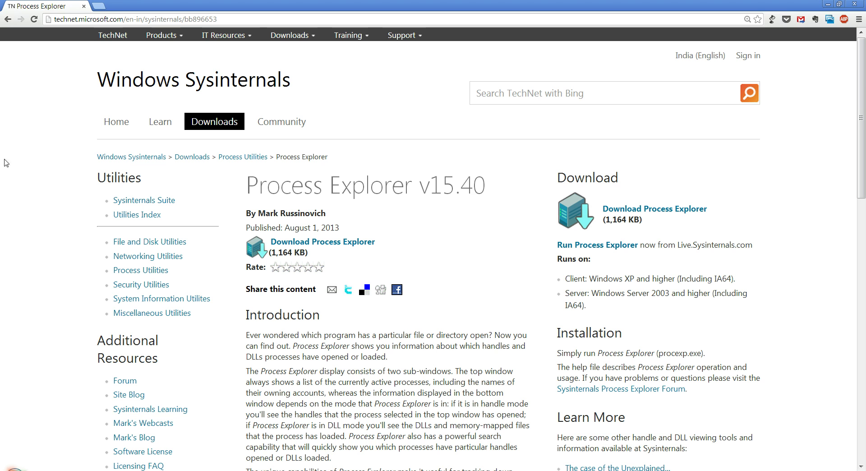
Step: Switch to the ProcessExplorer folder, launch procexp.exe, and enlarge the process list pane
key("alt+Tab")
key("alt+Tab")
key("alt+Tab")
key("alt+Tab")
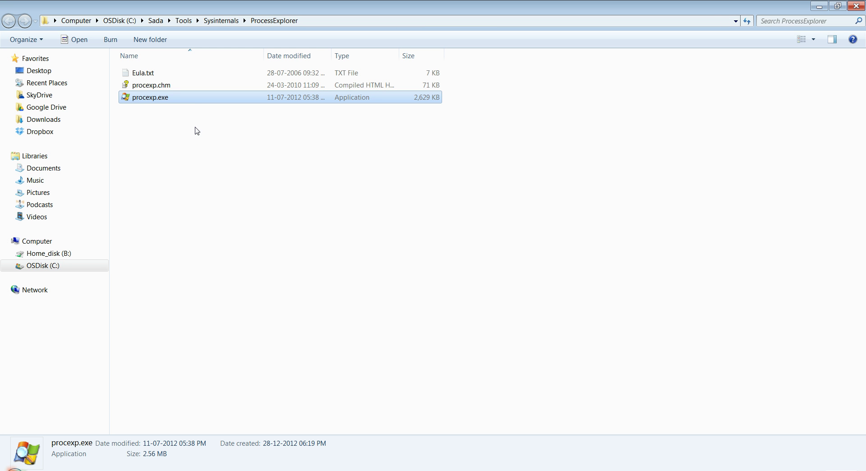
double_click(142, 98)
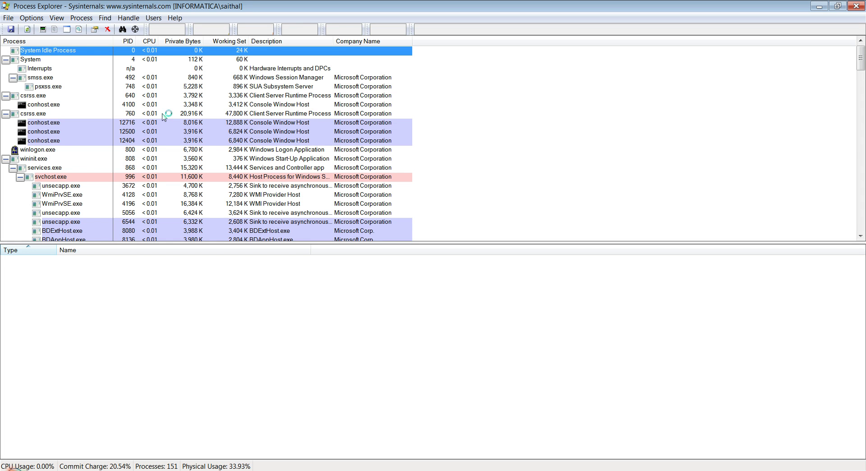
left_click_drag(335, 244, 346, 309)
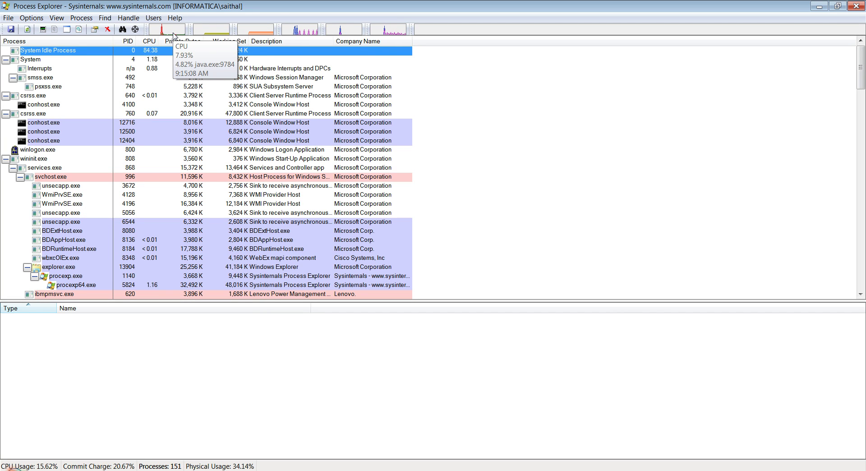
mouse_move(211, 29)
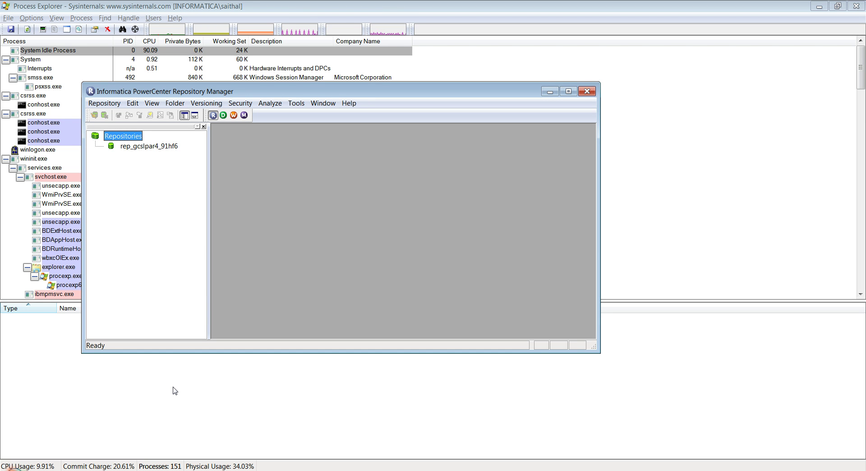
Step: Switch through the open Informatica PowerCenter client windows to view the Workflow Monitor
key("alt+Tab")
key("alt+Tab")
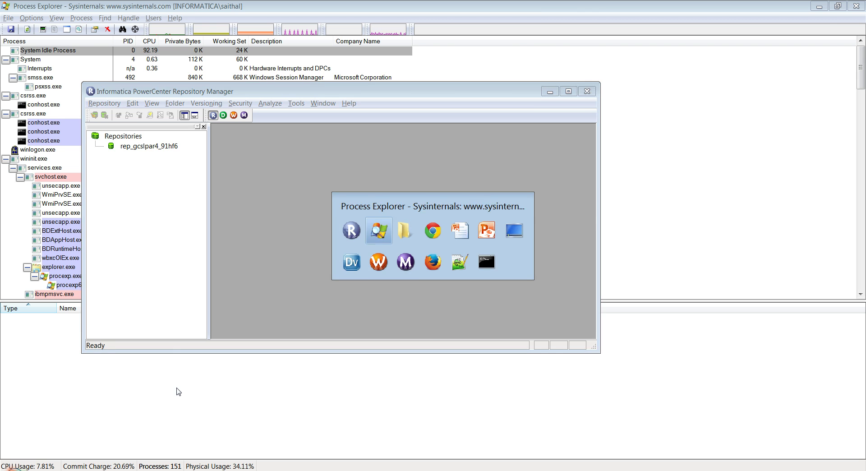
key("Down")
key("Left")
key("alt+Tab")
key("Right")
key("Right")
key("Right")
key("Down")
key("Left")
key("Left")
key("Left")
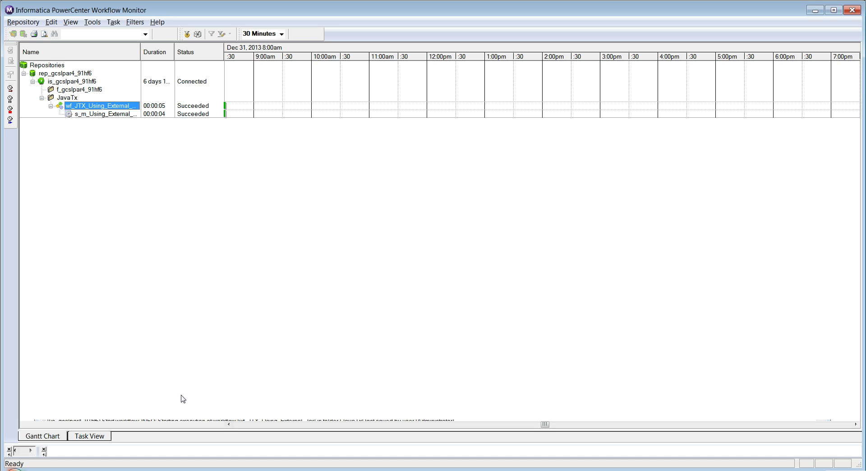
Step: Return to Process Explorer and inspect the pmrepmgr.exe process and its Informatica child processes
key("alt+Tab")
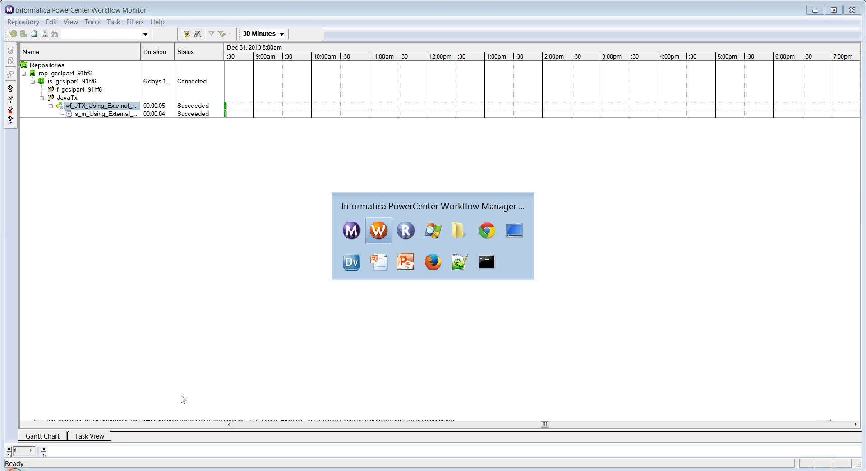
key("alt+Tab")
key("alt+Tab")
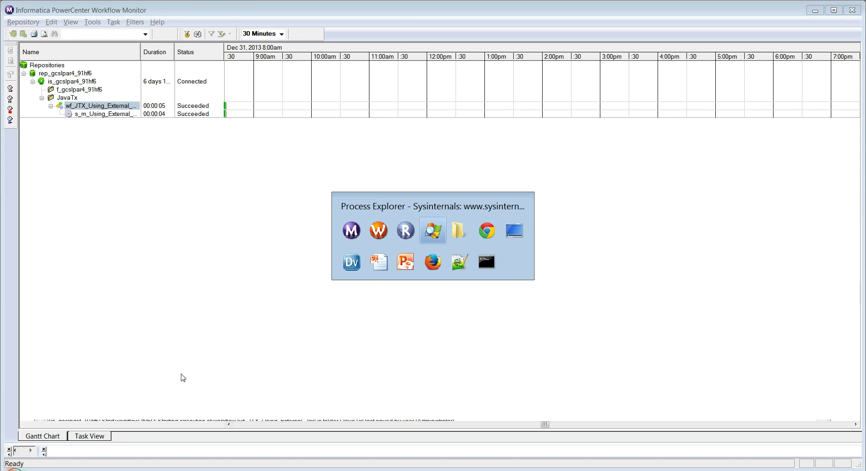
scroll(91, 234, "down", 20)
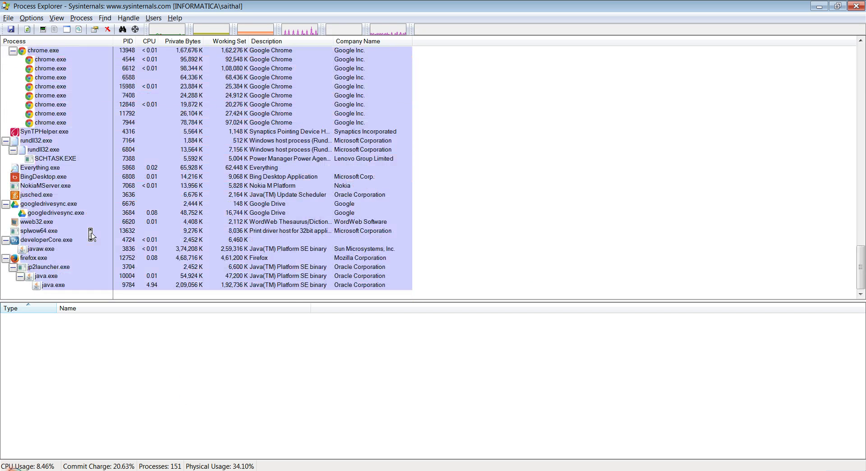
scroll(92, 234, "up", 4)
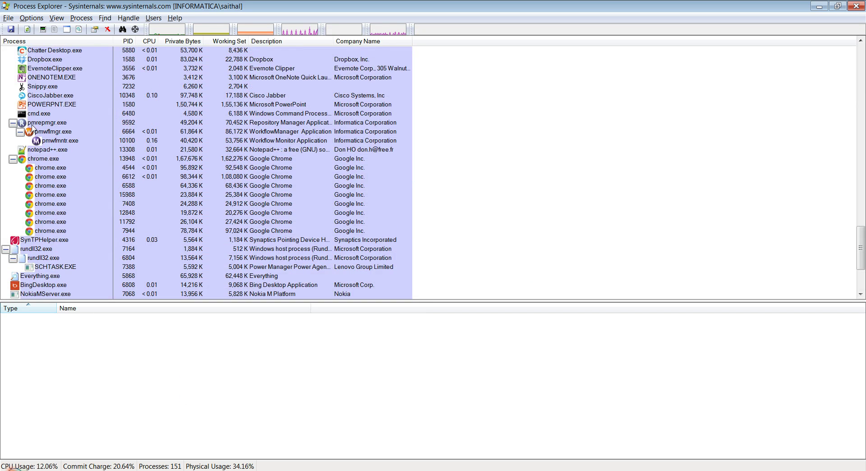
mouse_move(35, 126)
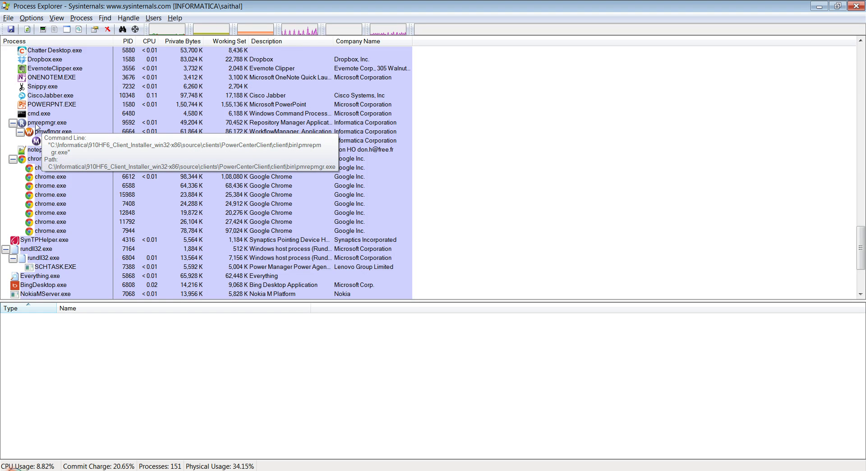
mouse_move(63, 136)
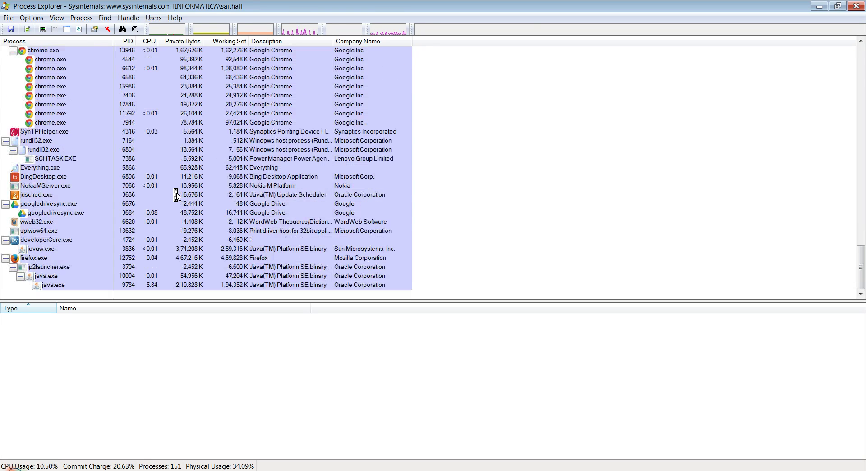
Step: Switch to Informatica Developer and look over the operation_Mapping of WS_MG_IDQService_v612_SinLog
key("alt+Tab")
key("alt+Tab")
key("alt+Tab")
key("alt+Tab")
key("alt+Tab")
key("alt+Tab")
key("alt+Tab")
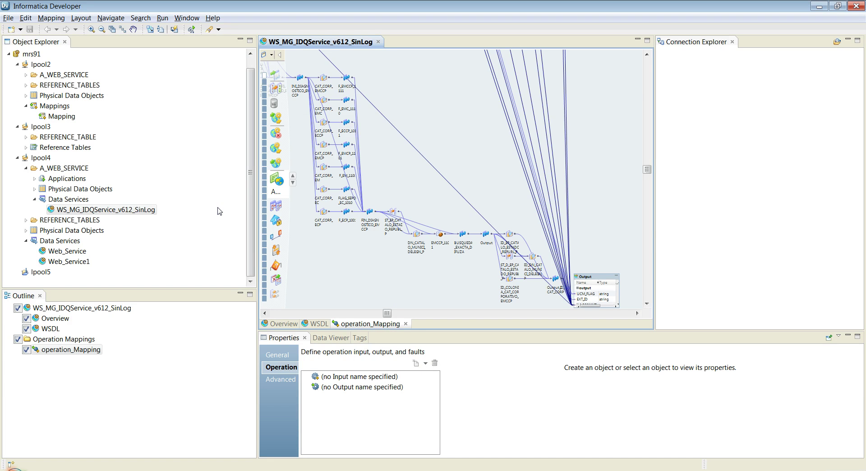
scroll(436, 260, "up", 5)
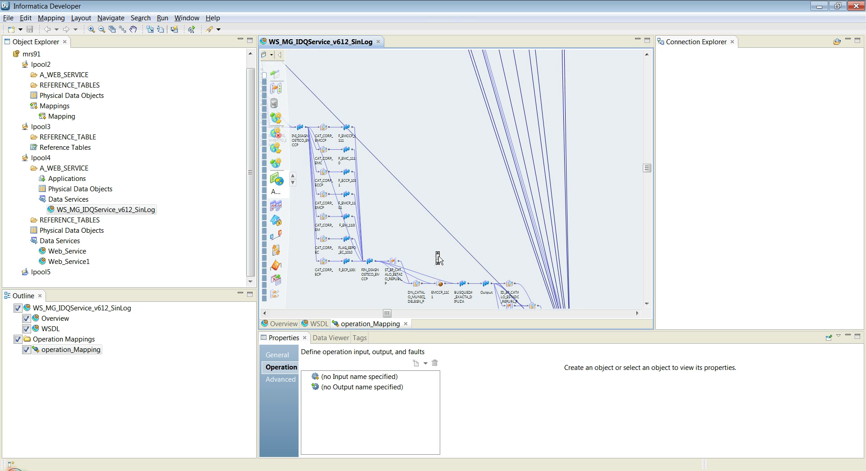
scroll(437, 258, "up", 5)
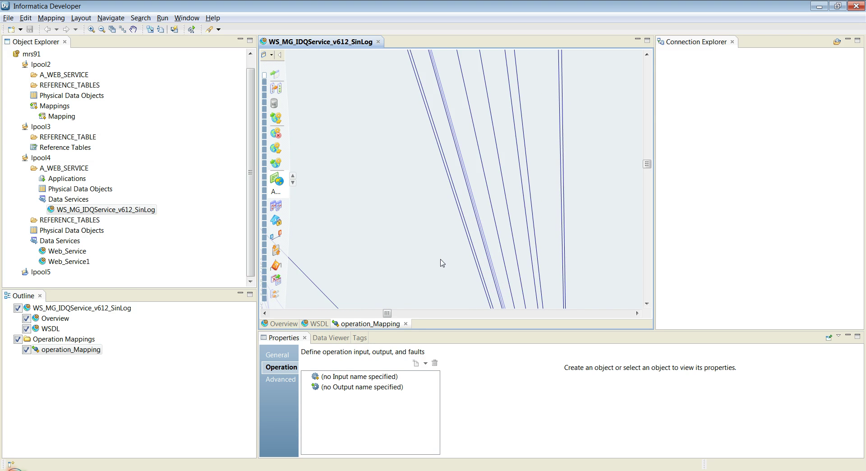
Step: Return to Process Explorer and examine the handles and command line of javaw.exe under developerCore.exe
key("alt+Tab")
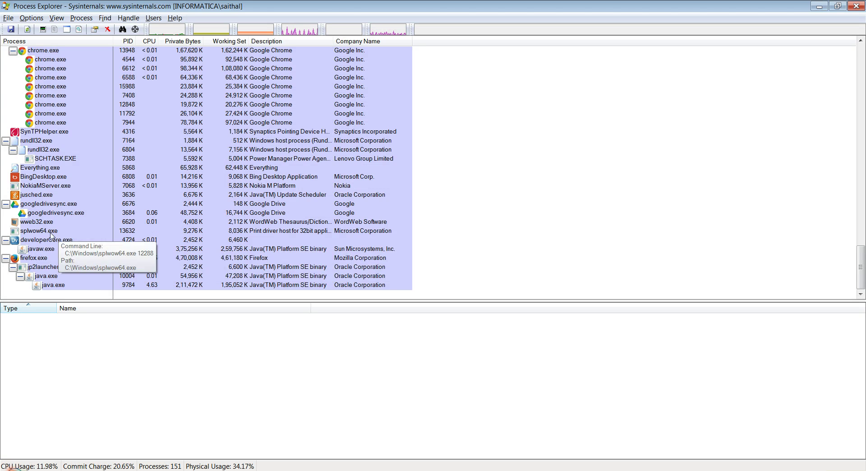
mouse_move(51, 244)
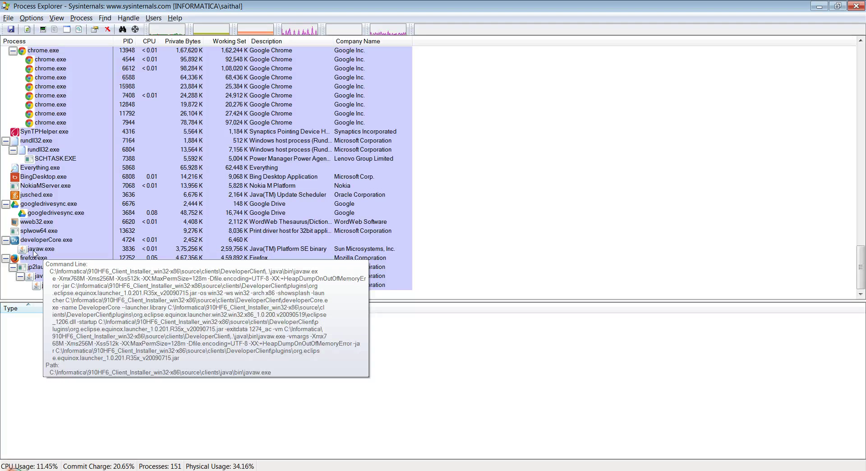
left_click(34, 252)
right_click(33, 251)
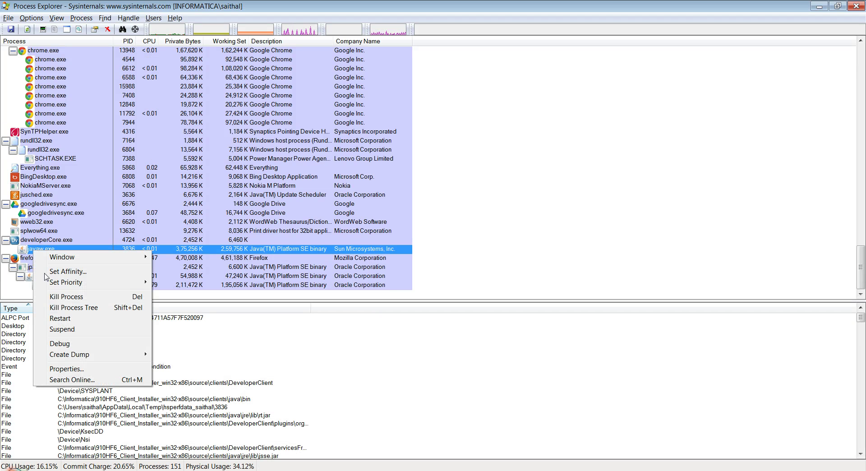
left_click(33, 244)
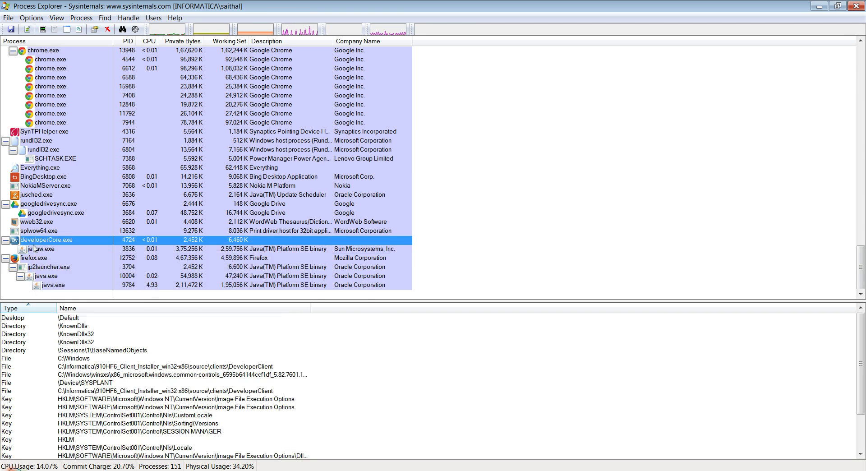
left_click(34, 248)
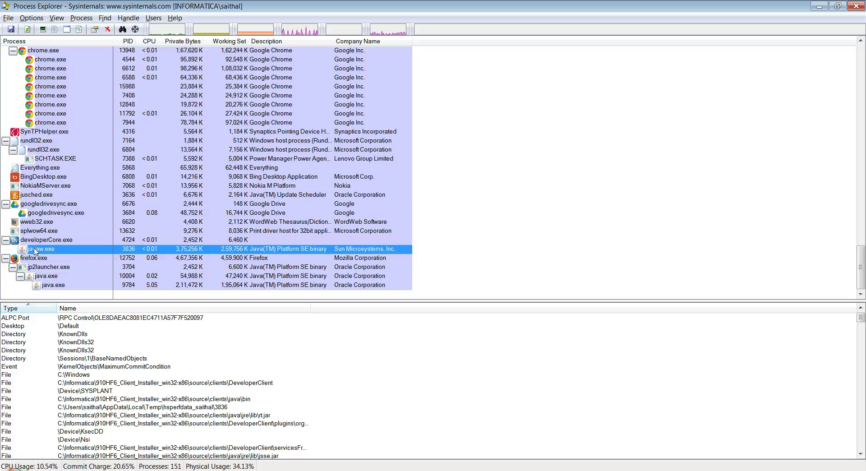
mouse_move(60, 258)
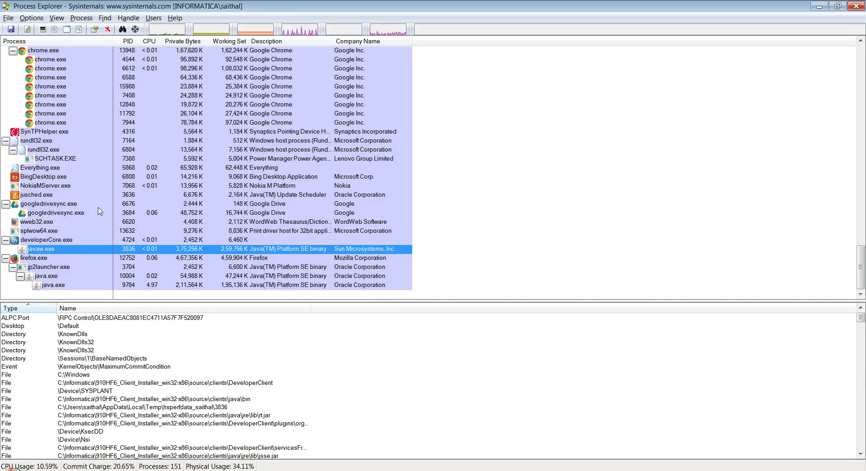
mouse_move(32, 252)
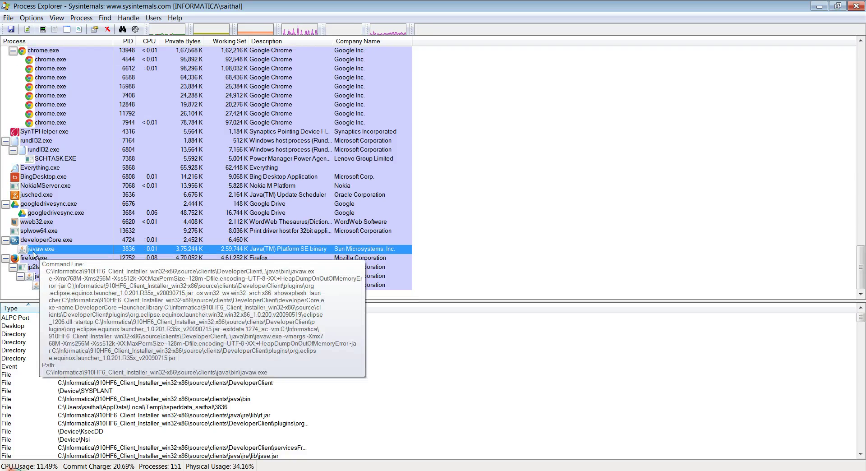
Step: Open the properties of the javaw.exe process and display the stack of its thread 15684
right_click(35, 251)
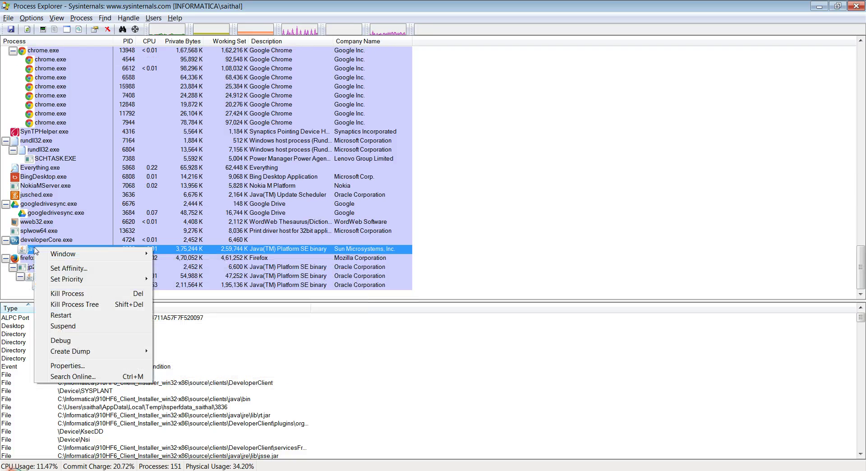
left_click(84, 365)
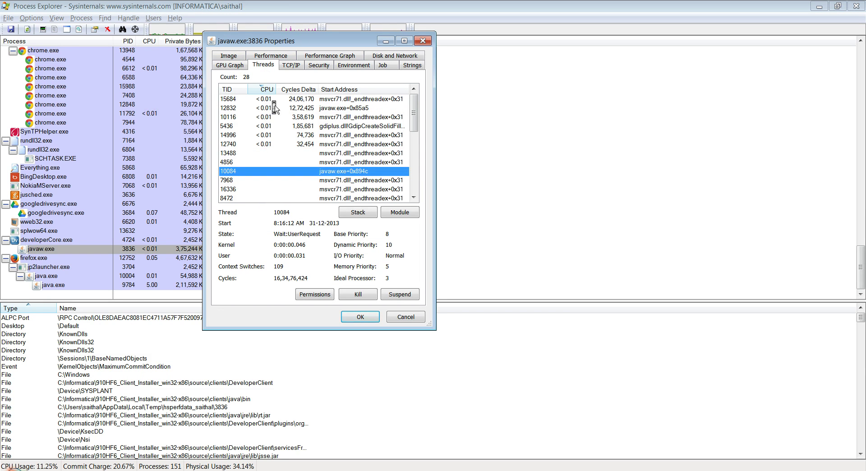
mouse_move(413, 110)
left_mouse_down()
mouse_move(419, 171)
mouse_move(418, 110)
left_mouse_up()
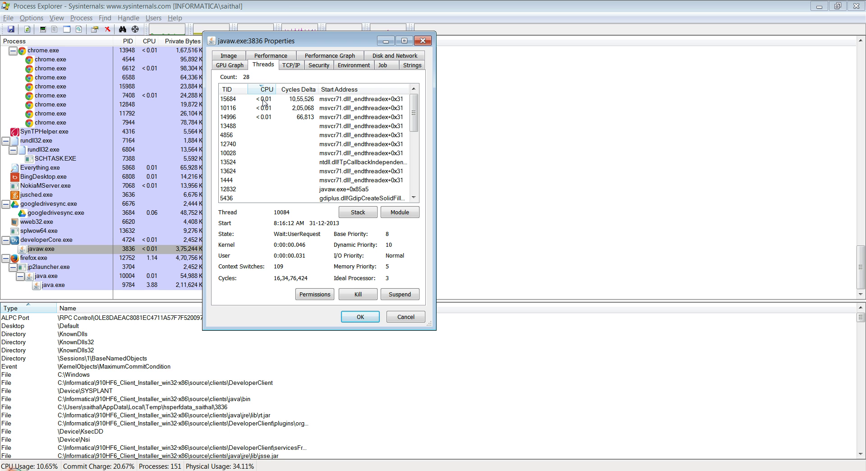
left_click(263, 102)
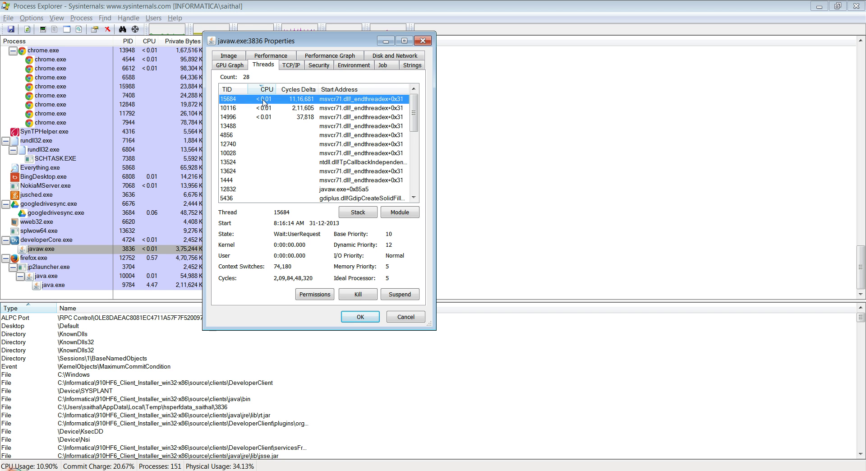
left_click(357, 212)
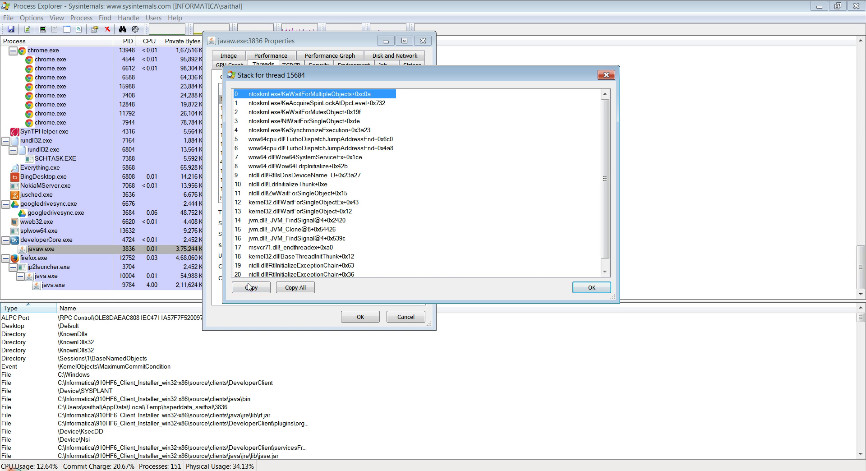
Step: Copy the entire stack of thread 15684 and paste it into the new Notepad++ document
left_click(291, 289)
key("alt+Tab")
key("alt+Tab")
key("alt+Tab")
key("alt+Tab")
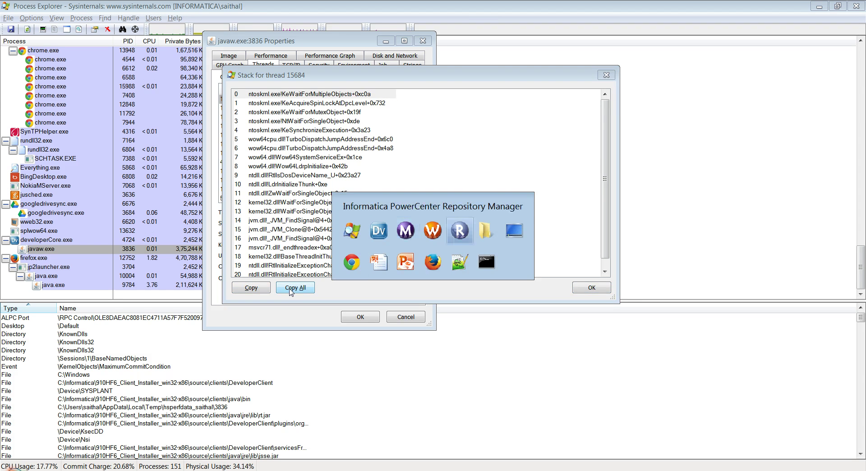
key("ctrl+v")
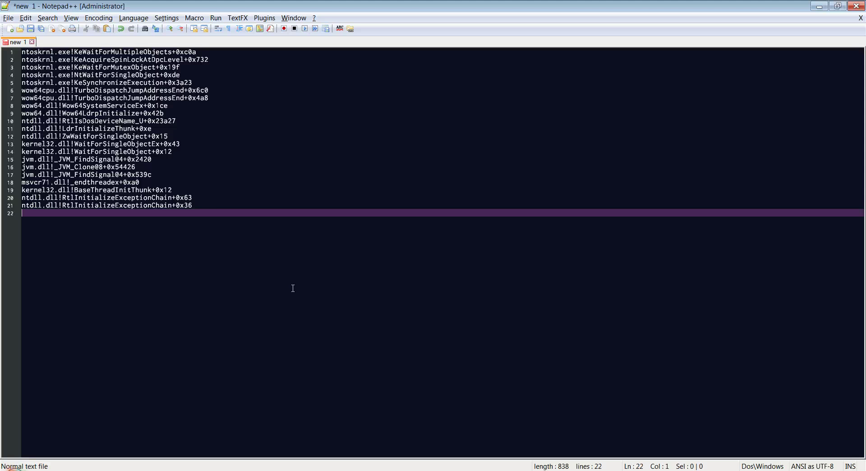
Step: Switch to the command prompt and run java CPUTest
key("alt+Tab")
key("alt+shift+Tab")
key("alt+shift+Tab")
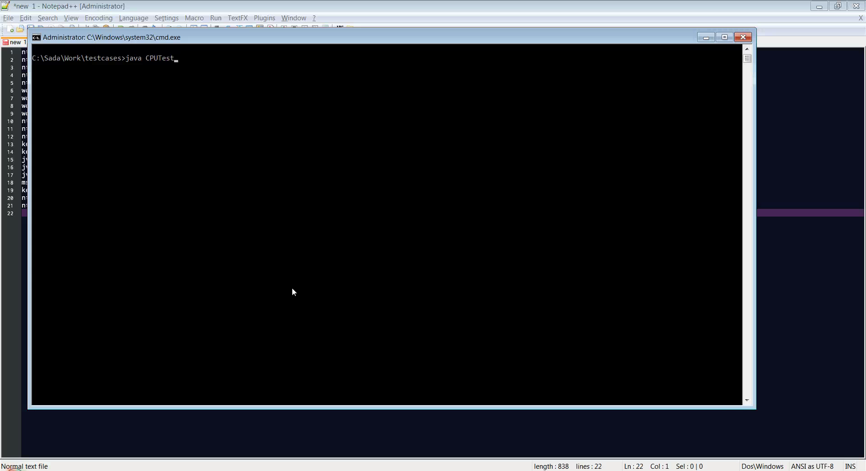
key("Return")
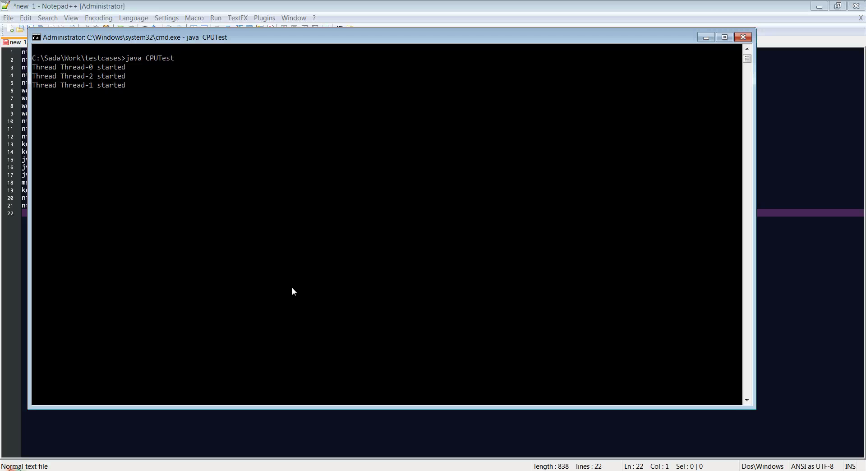
Step: Return to Process Explorer and close the thread stack and the javaw.exe properties
key("alt+Tab")
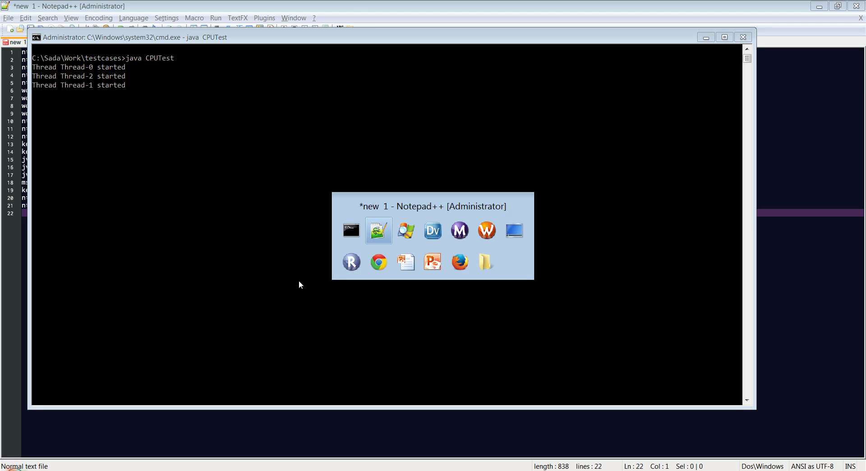
key("Tab")
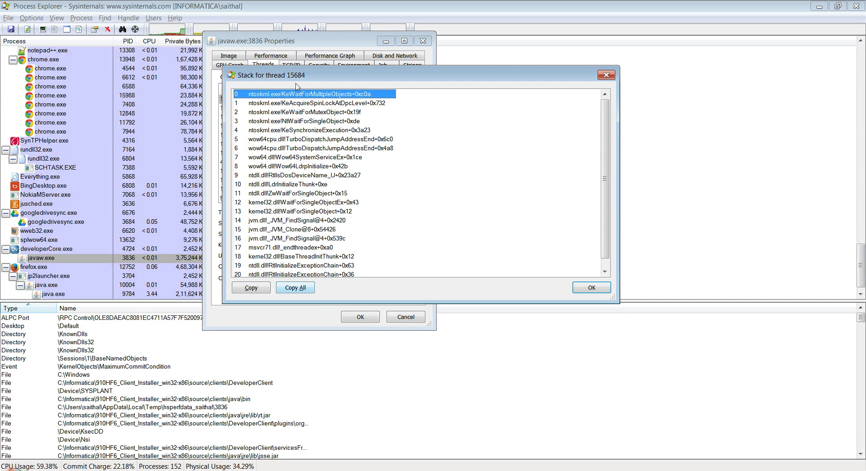
left_click(589, 288)
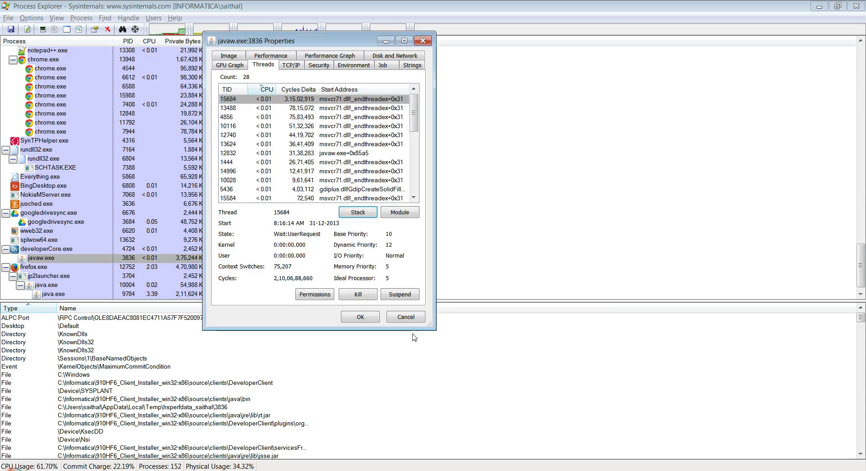
left_click(406, 317)
scroll(19, 208, "up", 2)
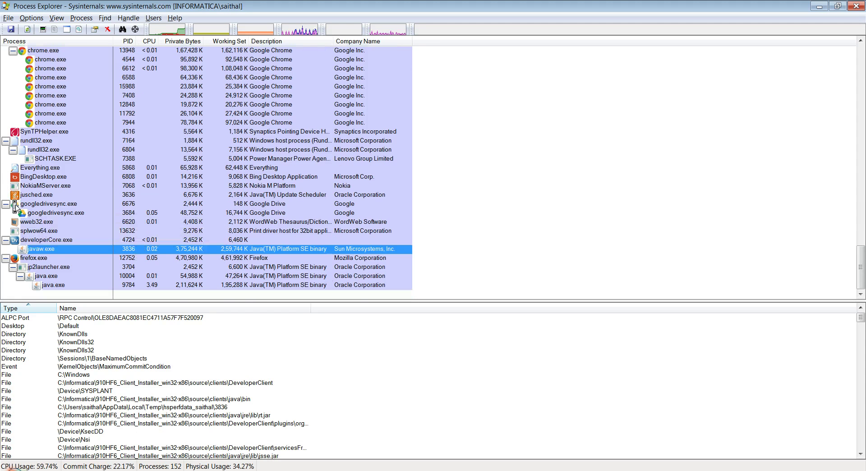
Step: Open the properties of the java.exe process running under cmd.exe and display the stack of its thread 7468
scroll(15, 207, "up", 7)
mouse_move(51, 232)
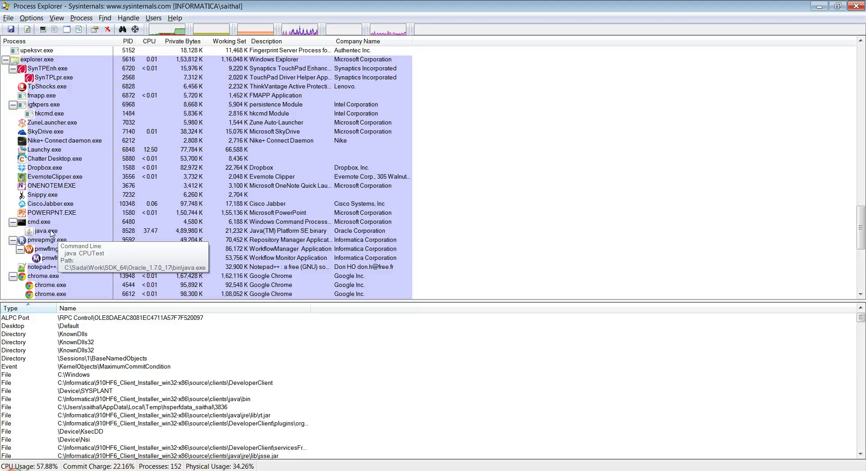
right_click(52, 233)
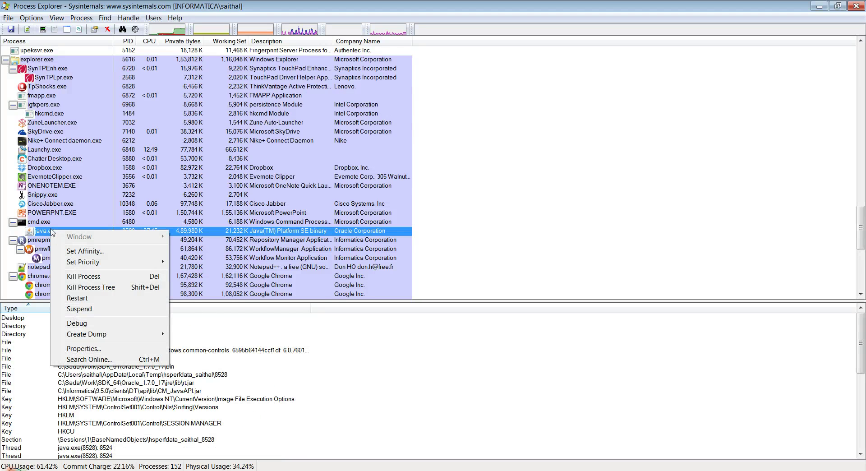
left_click(84, 348)
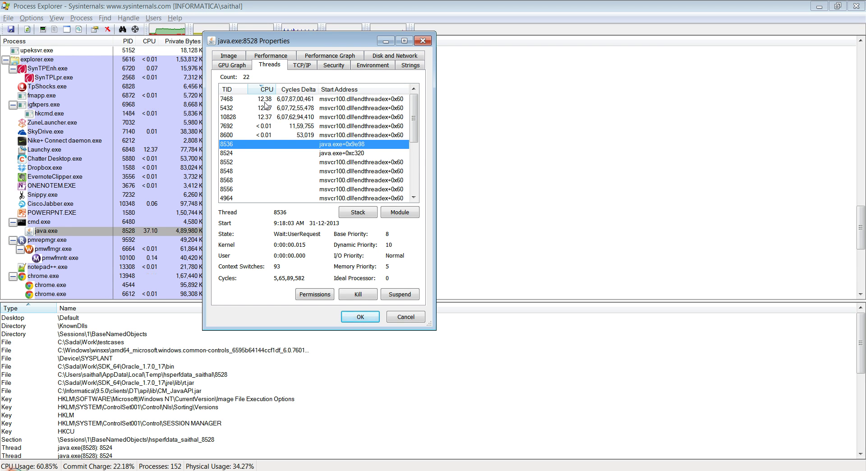
left_click(263, 100)
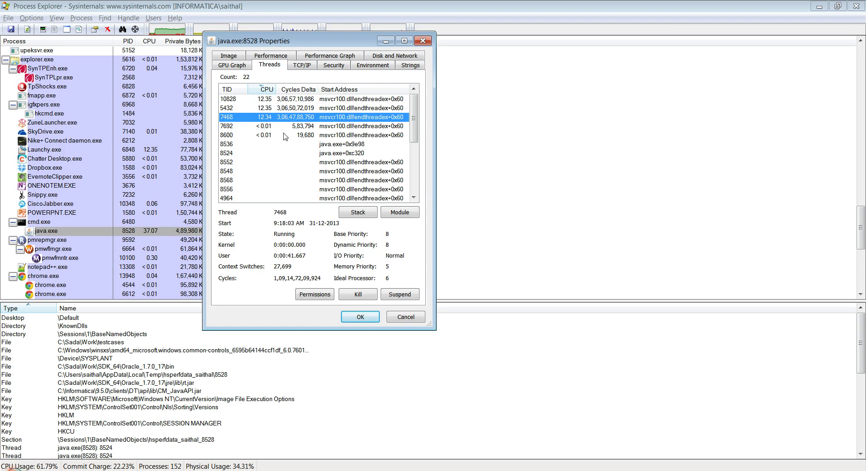
left_click(363, 213)
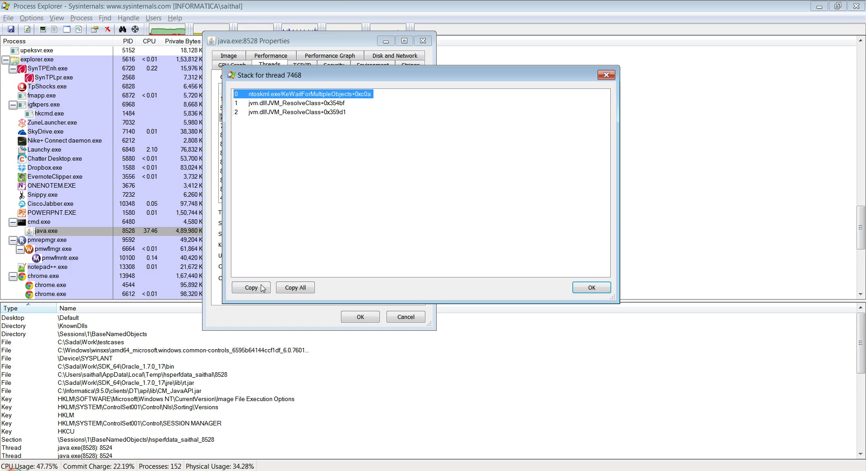
Step: Append the entire stack of thread 7468 below the earlier stack in Notepad++, separated by blank lines, and return to Process Explorer to close the stack
left_click(296, 287)
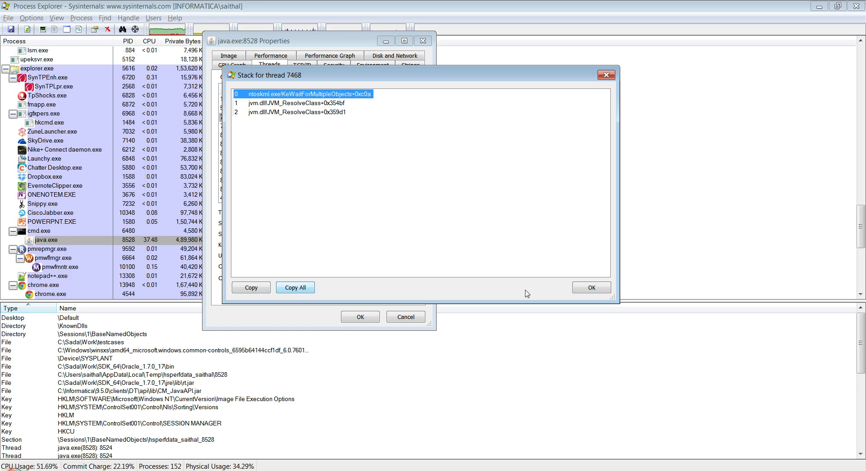
key("alt+Tab")
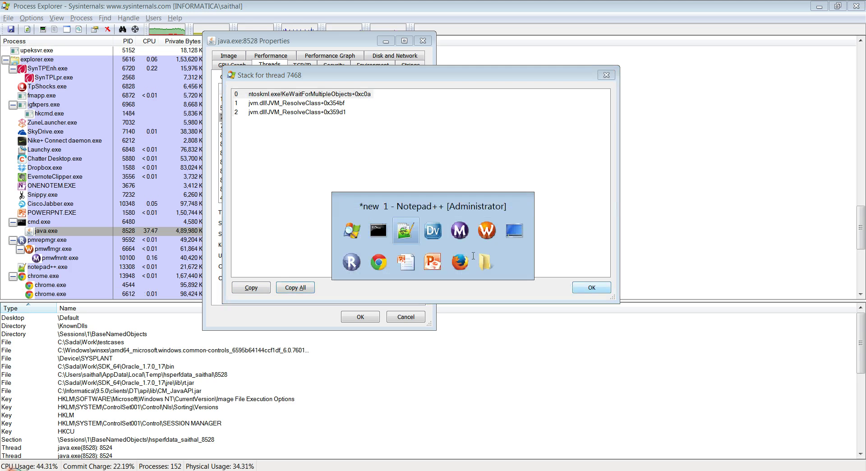
key("alt+Tab")
key("Return")
key("Return")
key("Return")
key("ctrl+v")
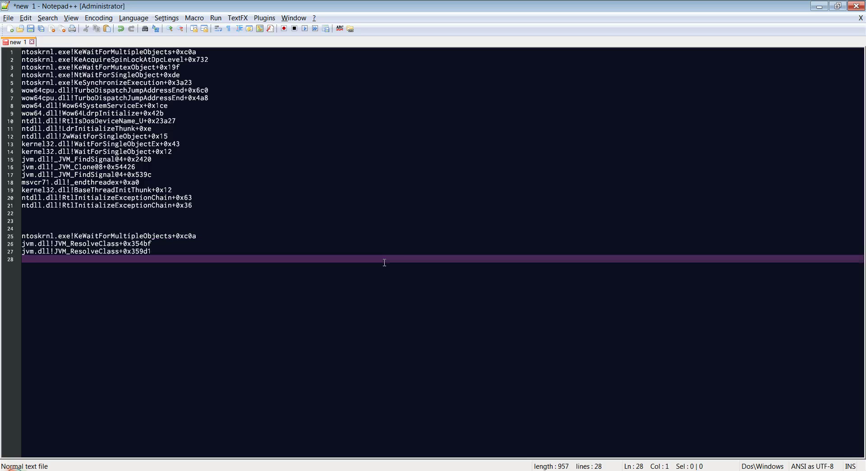
key("alt+Tab")
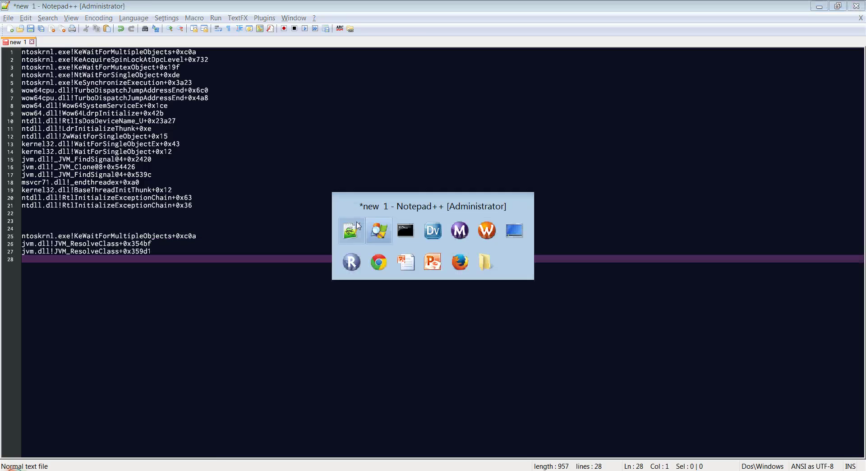
left_click(592, 287)
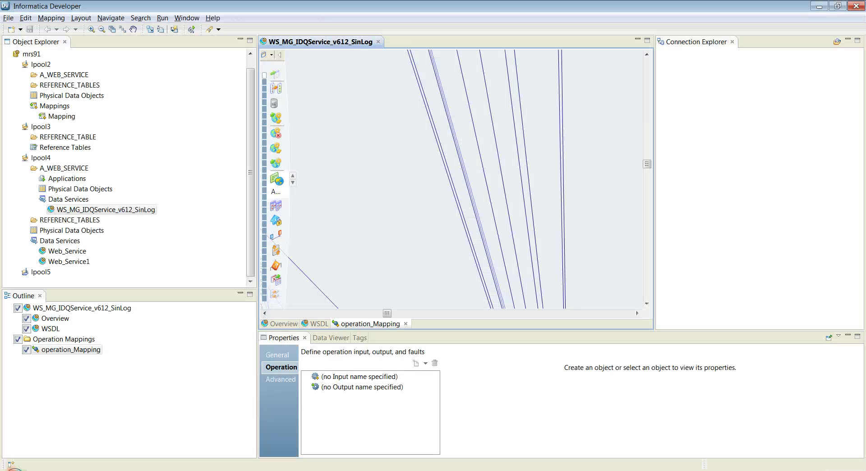
Step: Minimize Informatica Developer and switch from Workflow Monitor to another open application window
left_click(819, 6)
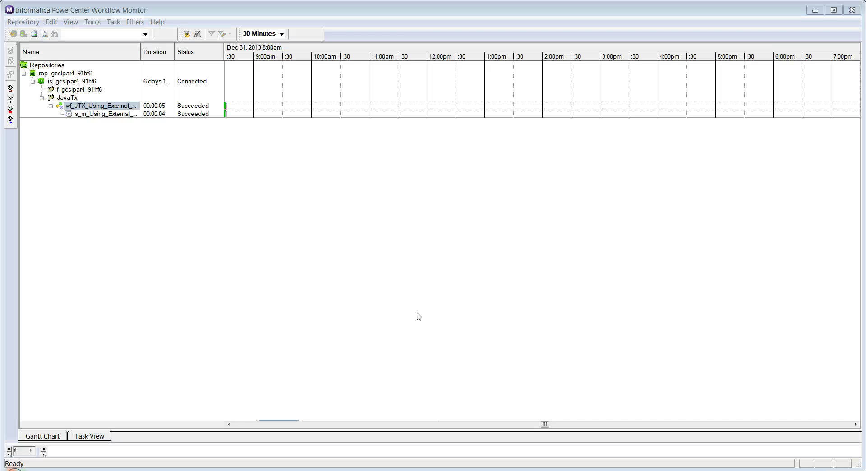
key("alt+Tab")
key("alt+Tab")
key("alt+Tab")
key("alt+Tab")
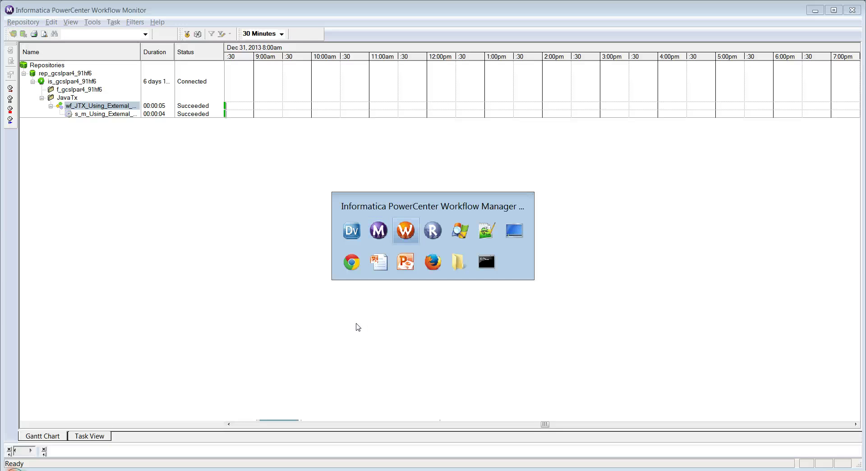